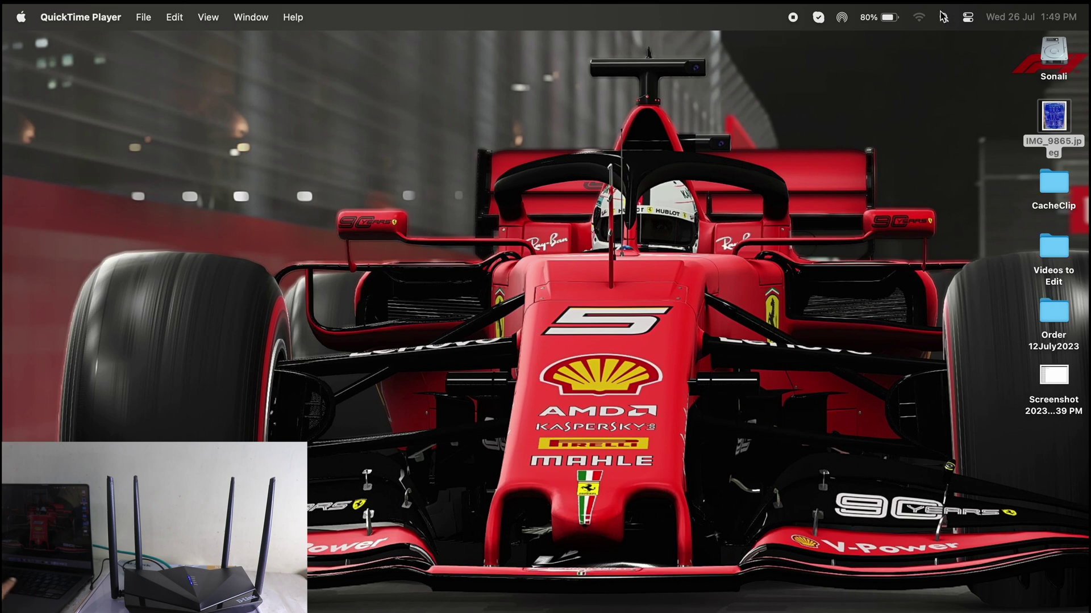
- Restart the Mac's Wi-Fi and join the unsecured dlink-8B2C network
left_click(919, 18)
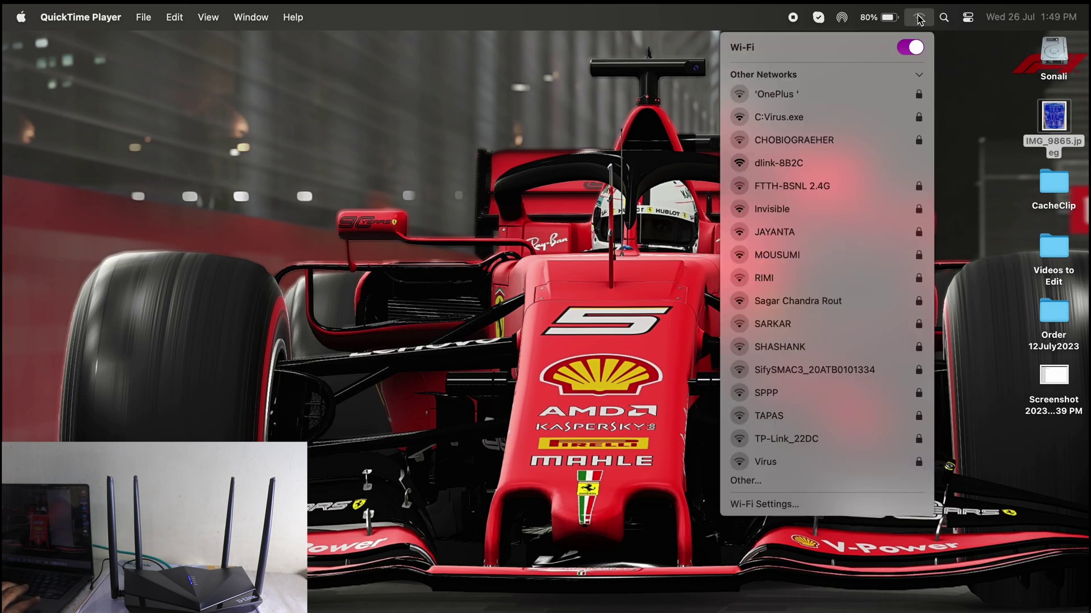
left_click(911, 52)
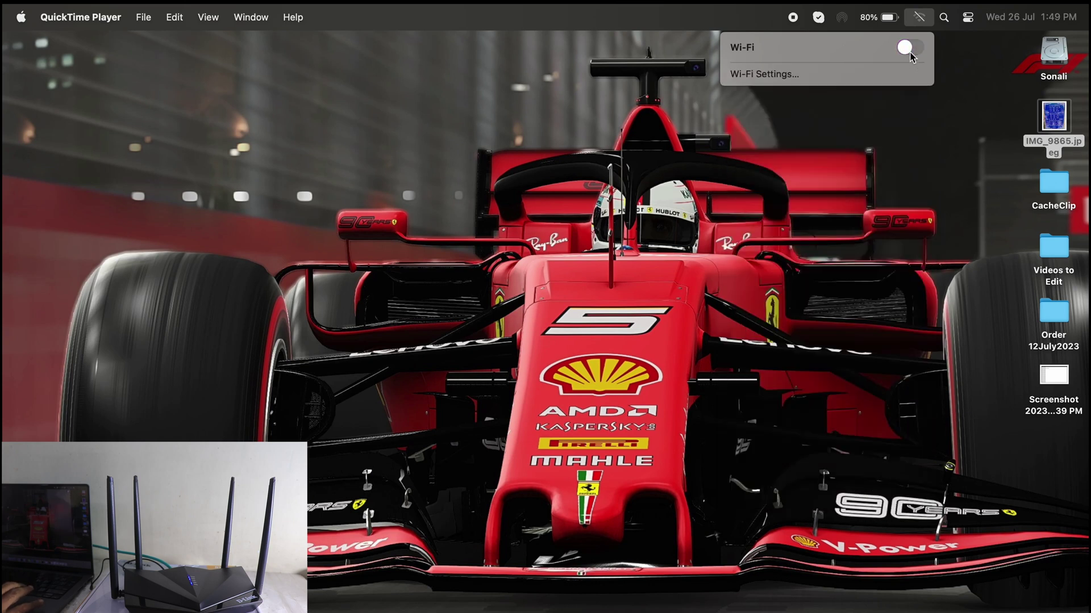
left_click(910, 50)
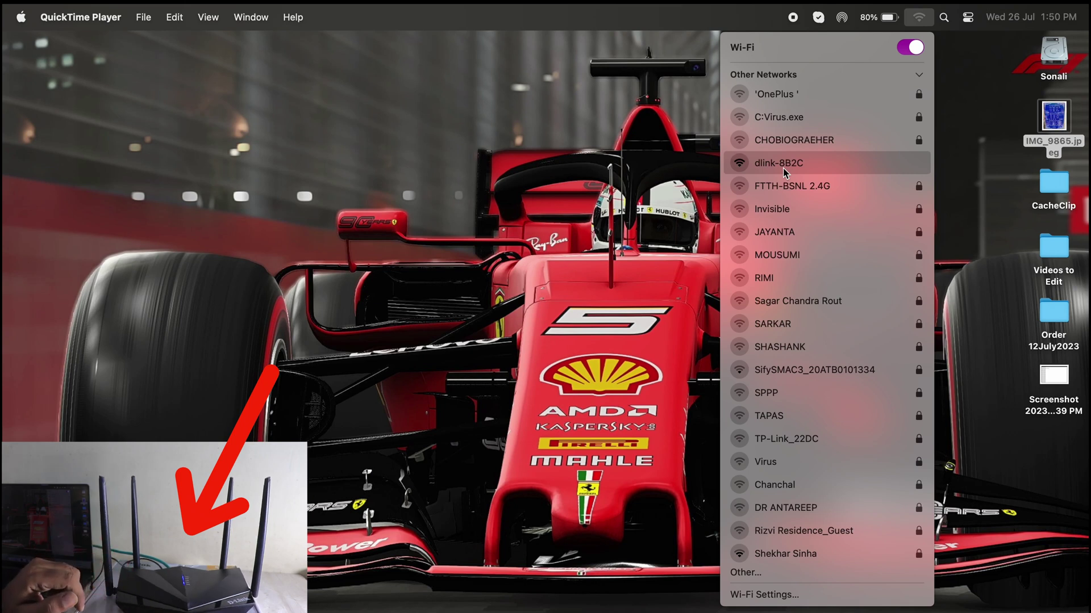
left_click(784, 169)
left_click(650, 151)
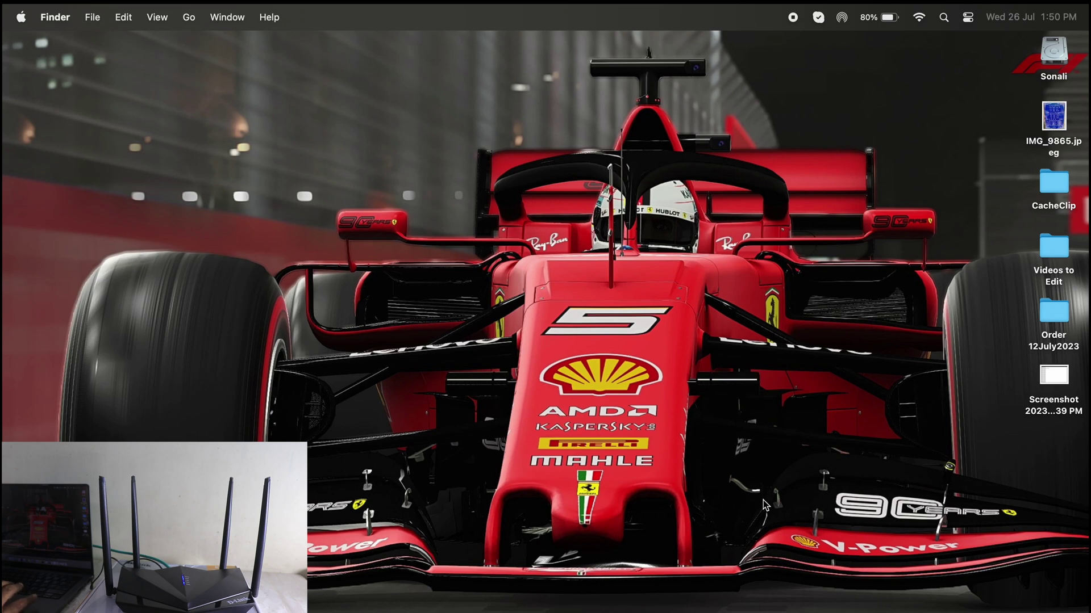
- Load 192.168.0.1 in a new tab and sign in with the router's admin credentials
key("super+Tab")
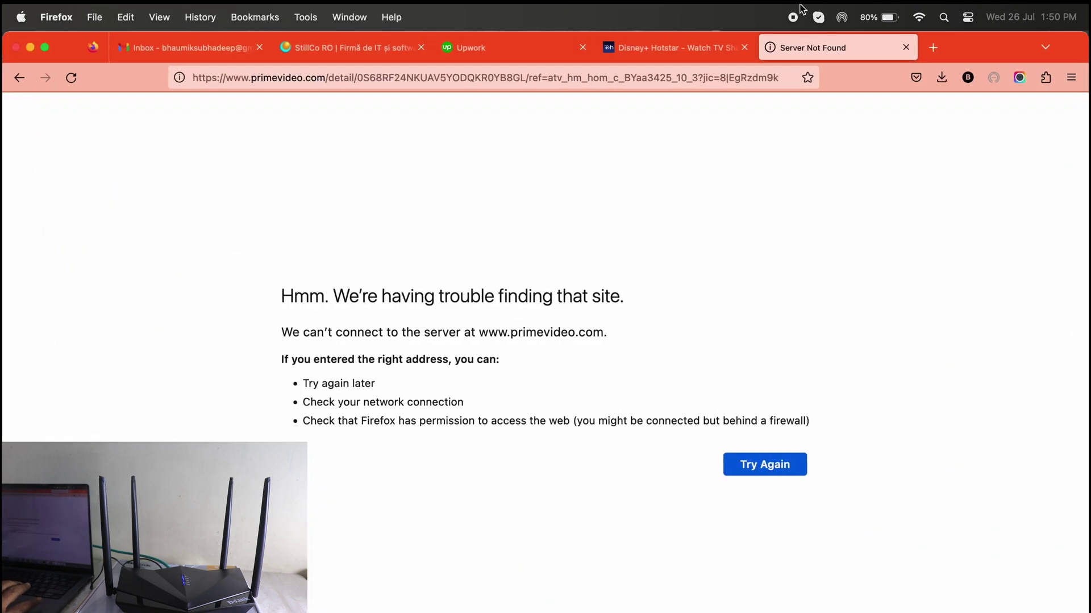
left_click(934, 47)
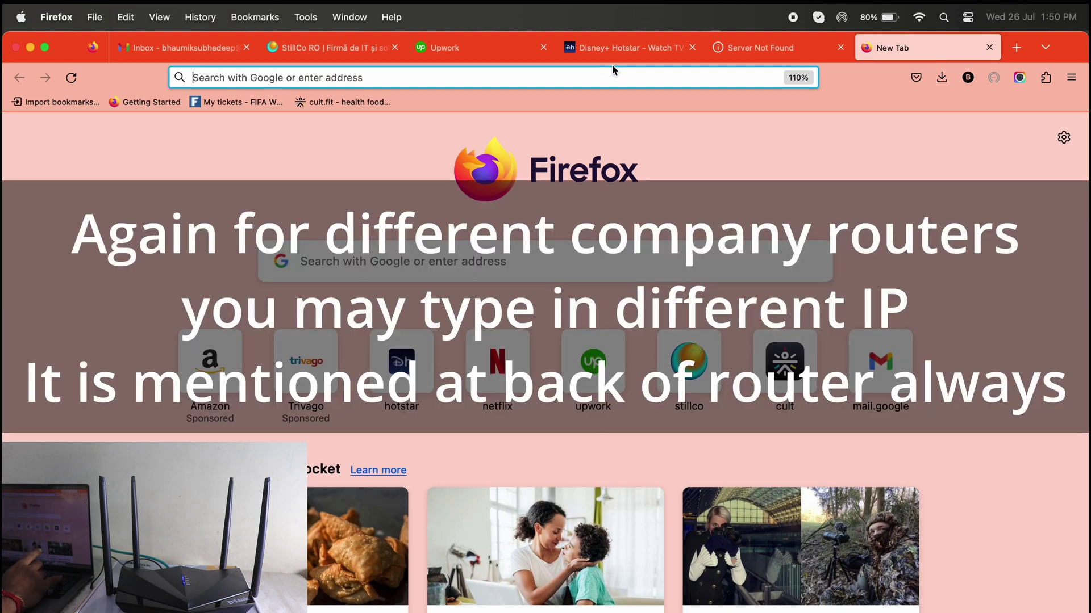
type("19")
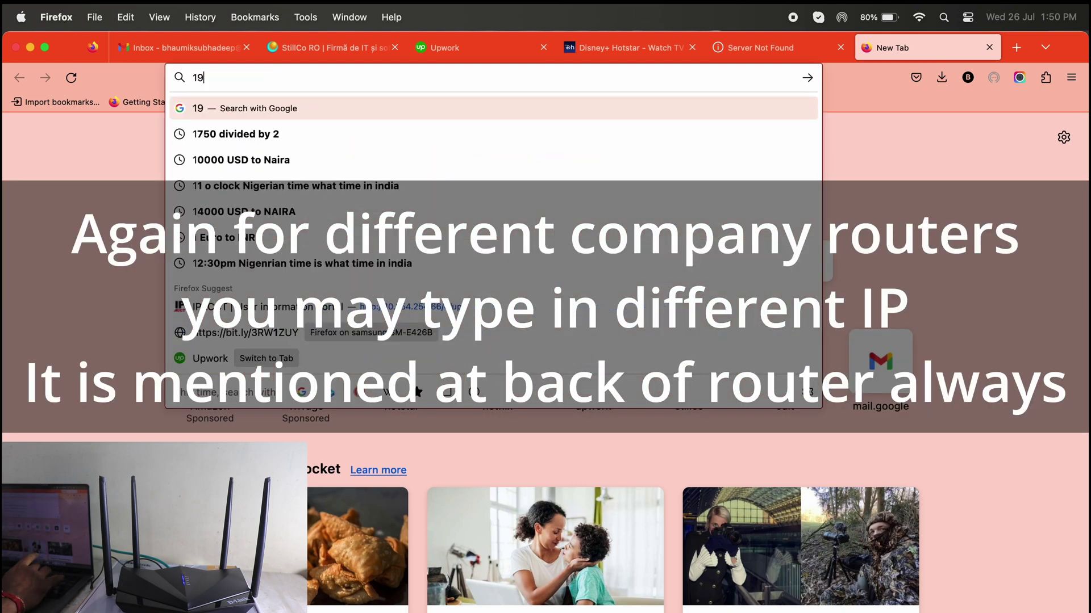
type("2.16")
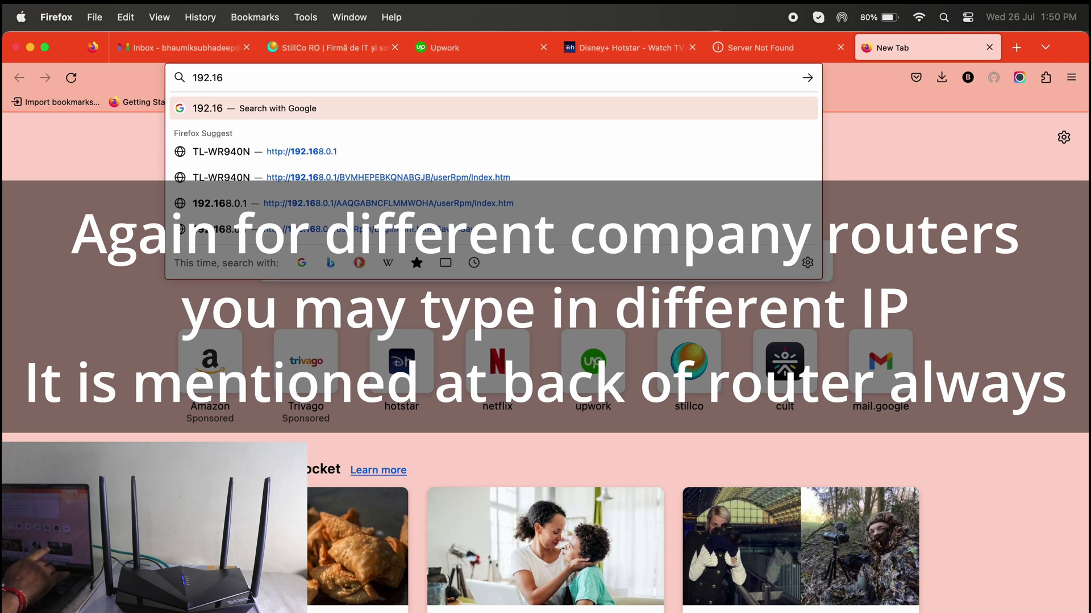
type("8.0.1")
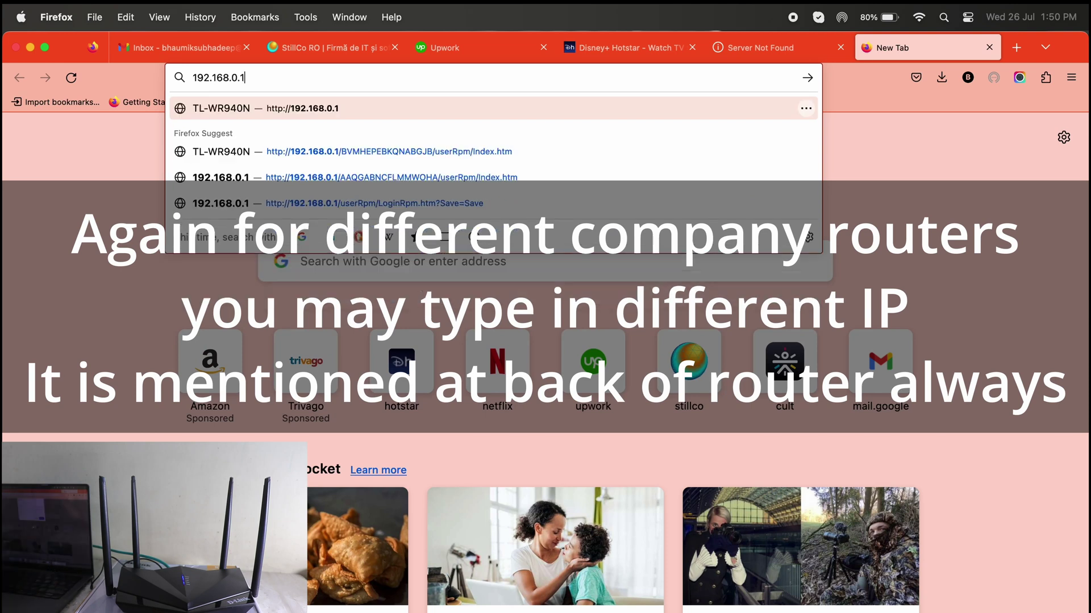
key("Return")
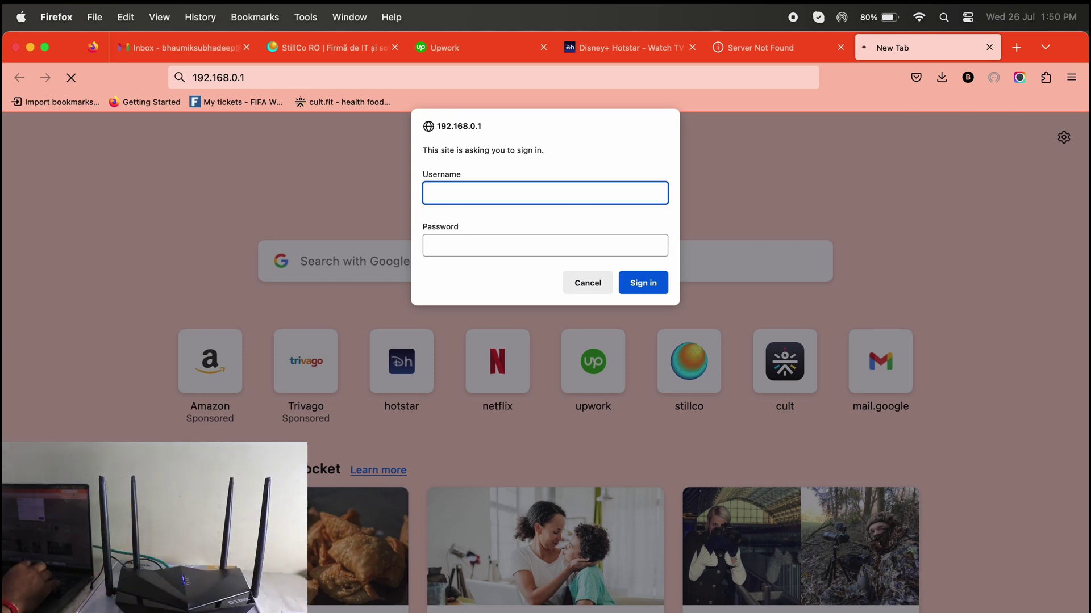
type("in")
key("Tab")
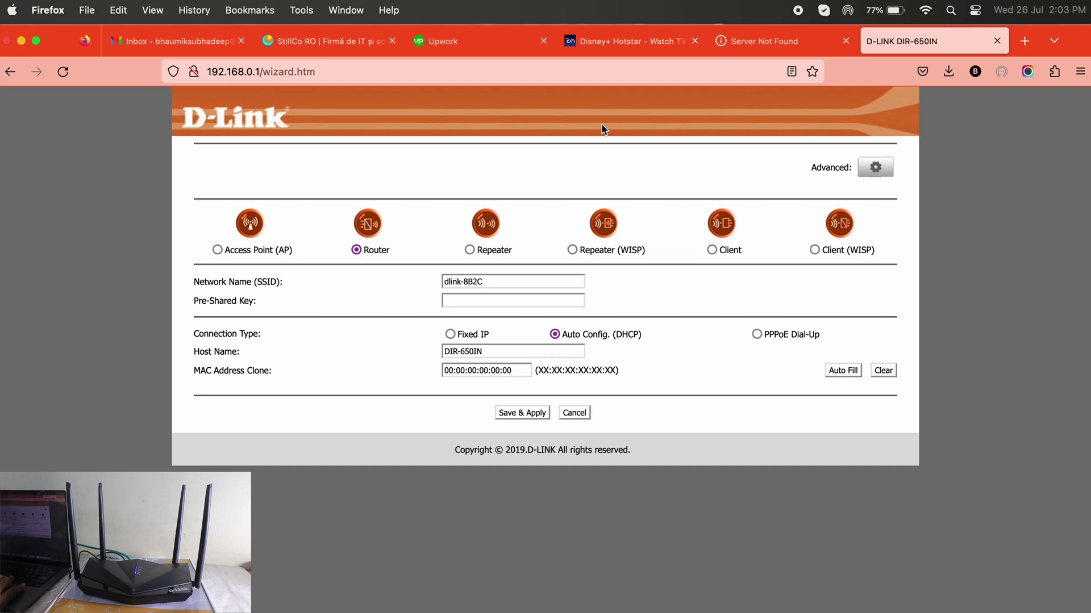
- Replace the dlink-8B2C SSID with the custom network name
triple_click(499, 284)
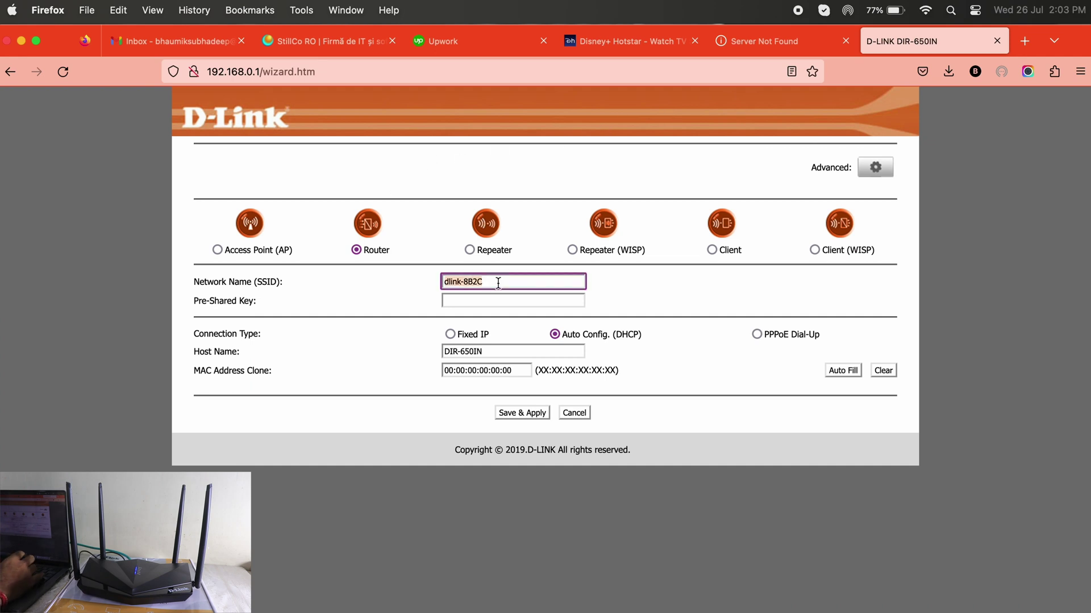
type("Son")
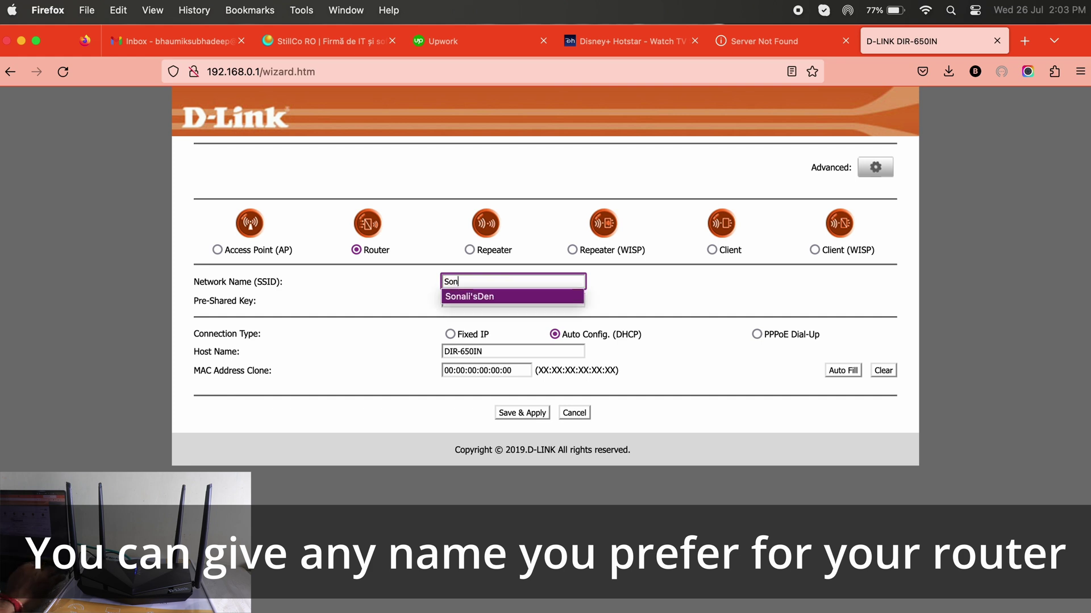
key("Return")
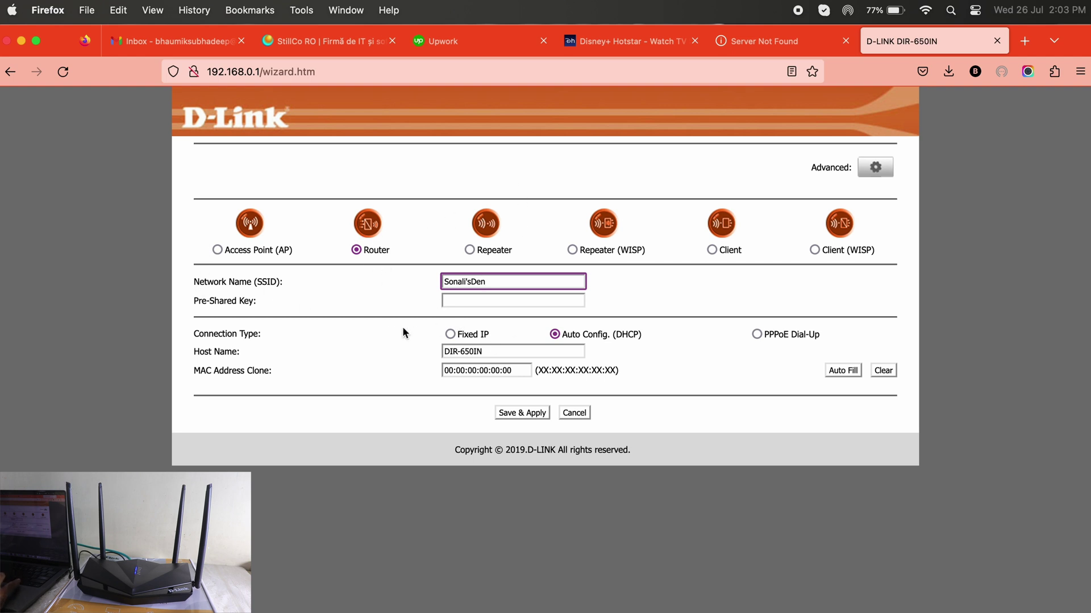
- Set Fixed IP 10.10.104.27, mask 255.255.255.128, gateway and DNS 10.10.104.1, and Save & Apply
left_click(450, 333)
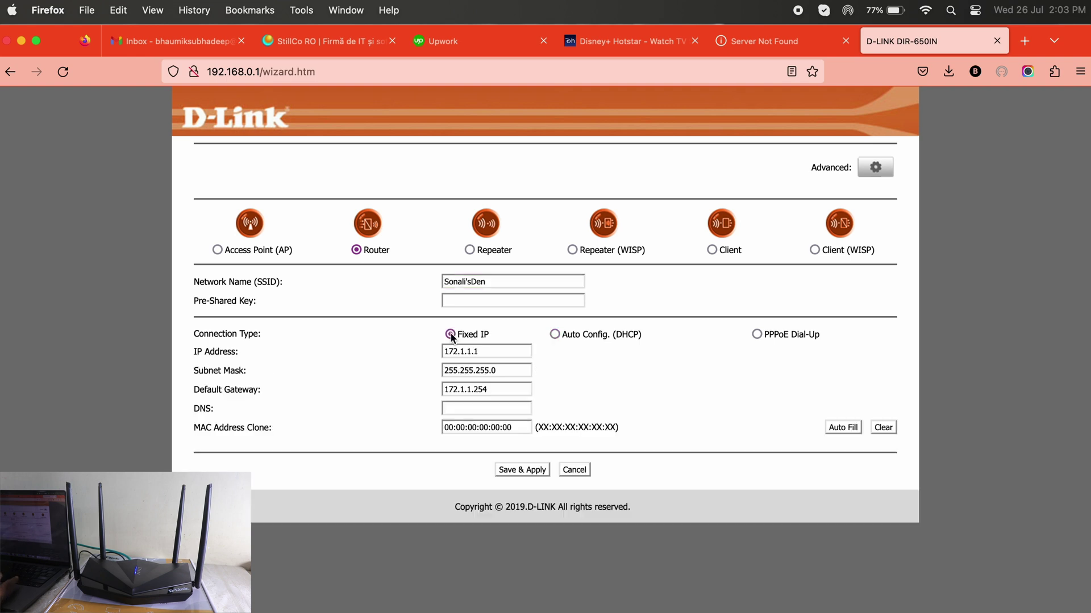
left_click(494, 351)
key("super+a")
key("BackSpace")
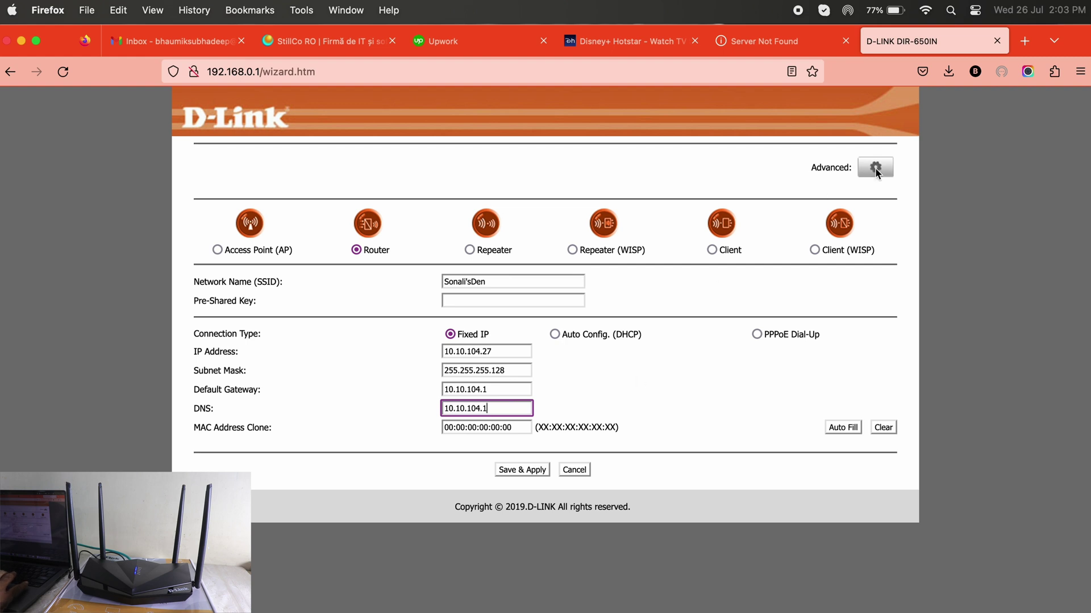
left_click(520, 470)
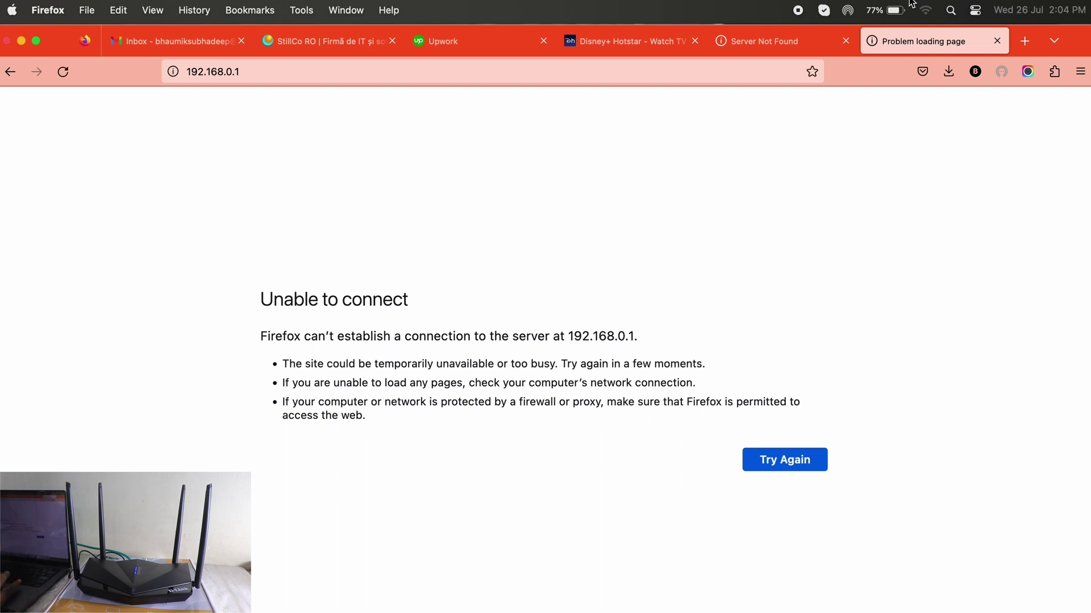
- Restart the Mac's Wi-Fi and join the router's renamed wireless network
left_click(927, 11)
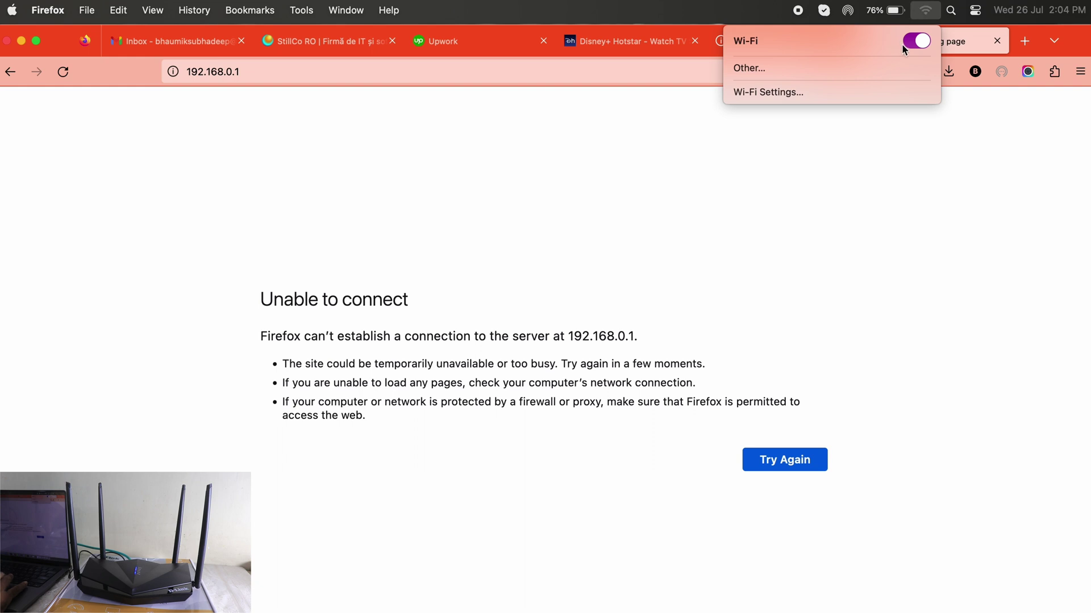
left_click(917, 41)
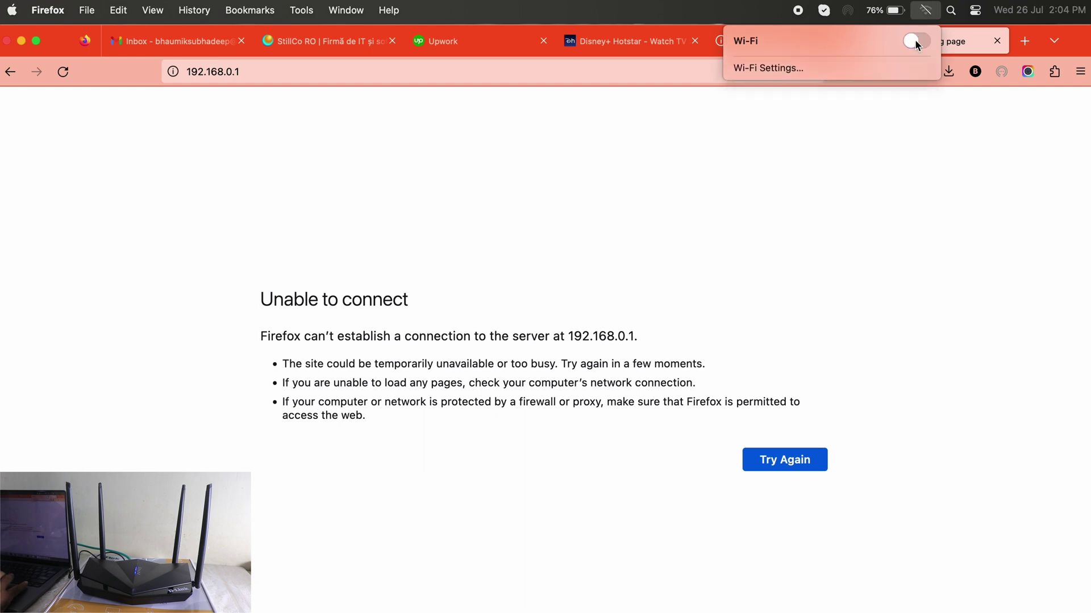
left_click(917, 42)
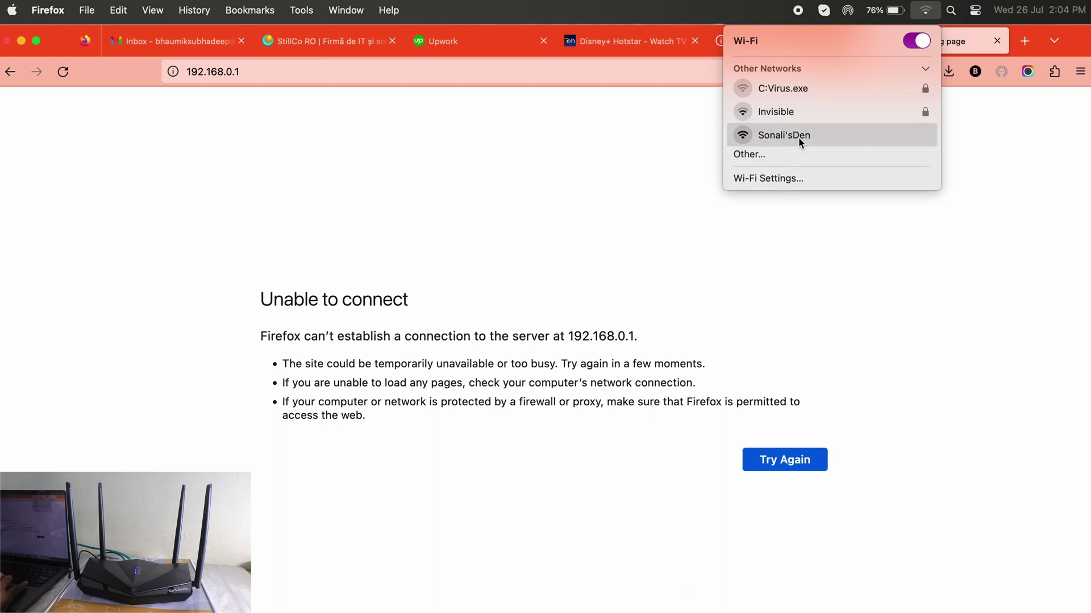
left_click(798, 138)
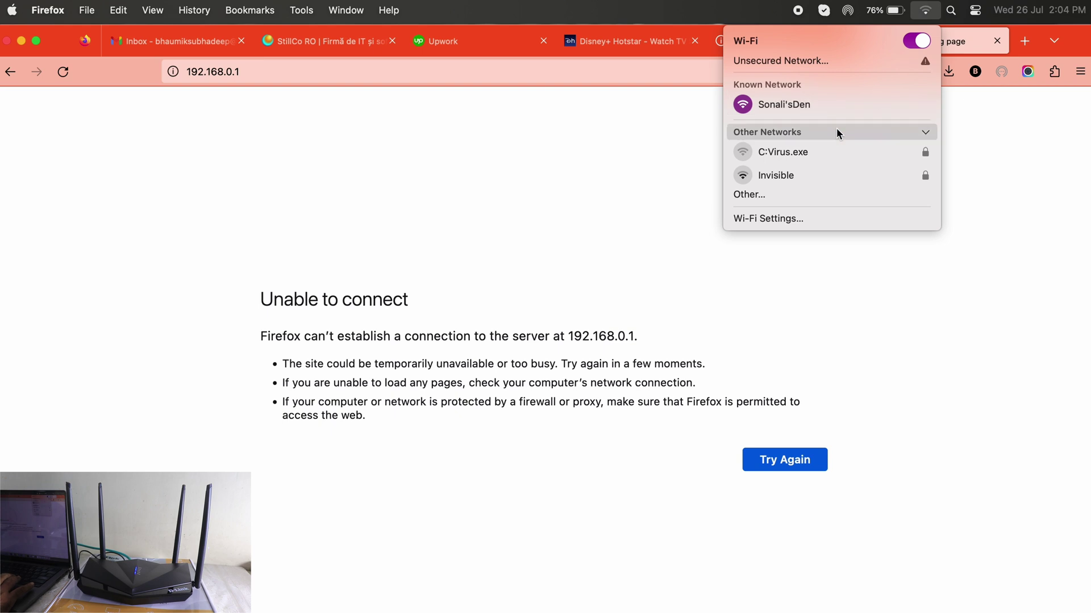
left_click(936, 338)
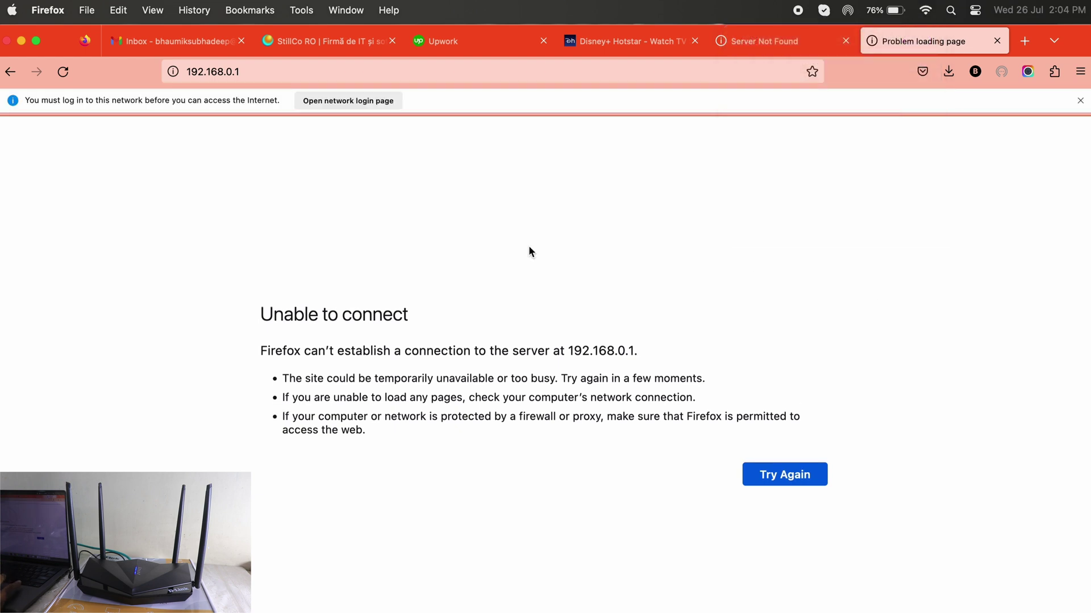
- Dismiss the provider's login portal and reload the router admin at 192.168.0.1
left_click(366, 102)
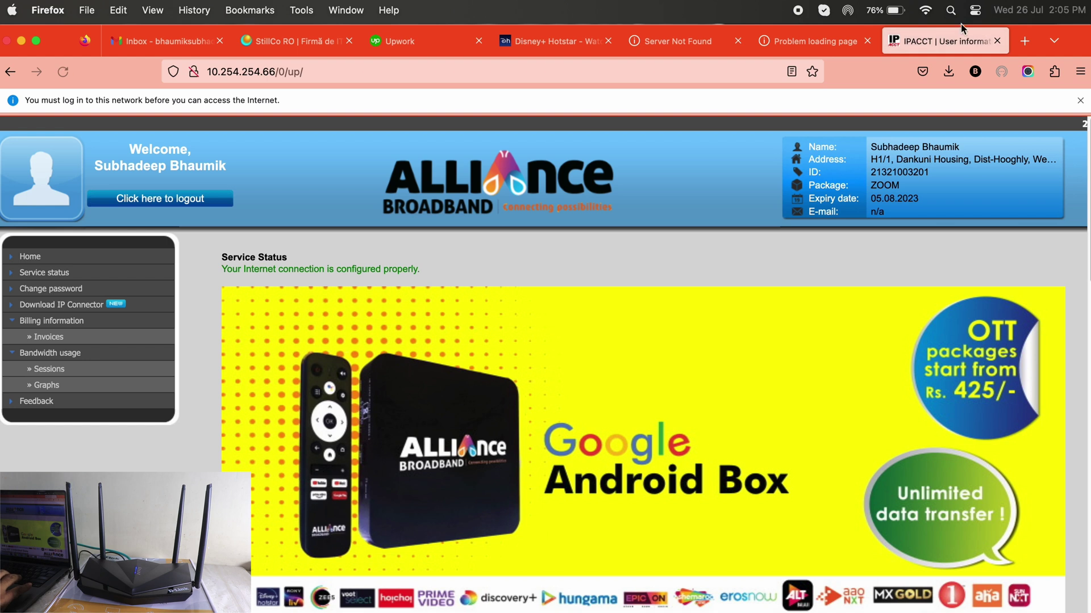
left_click(998, 41)
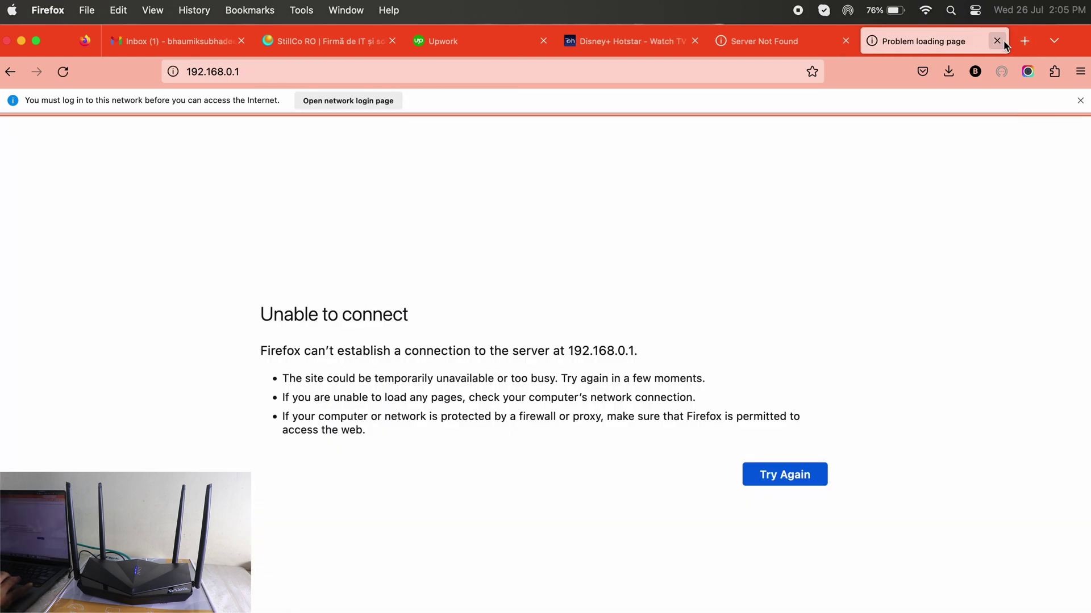
left_click(1024, 41)
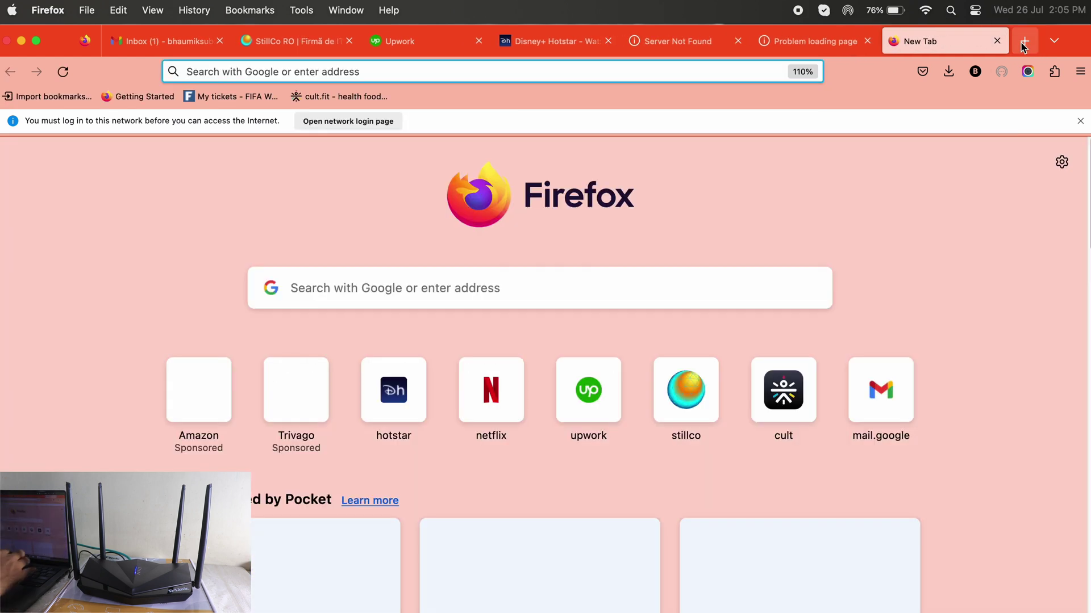
type("192.")
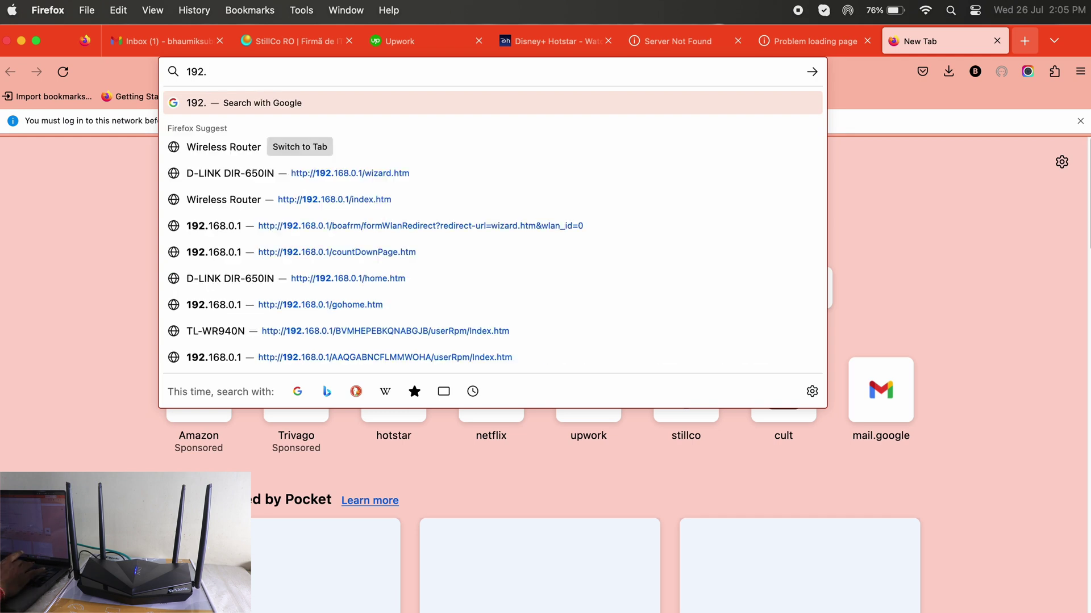
type("168.0.")
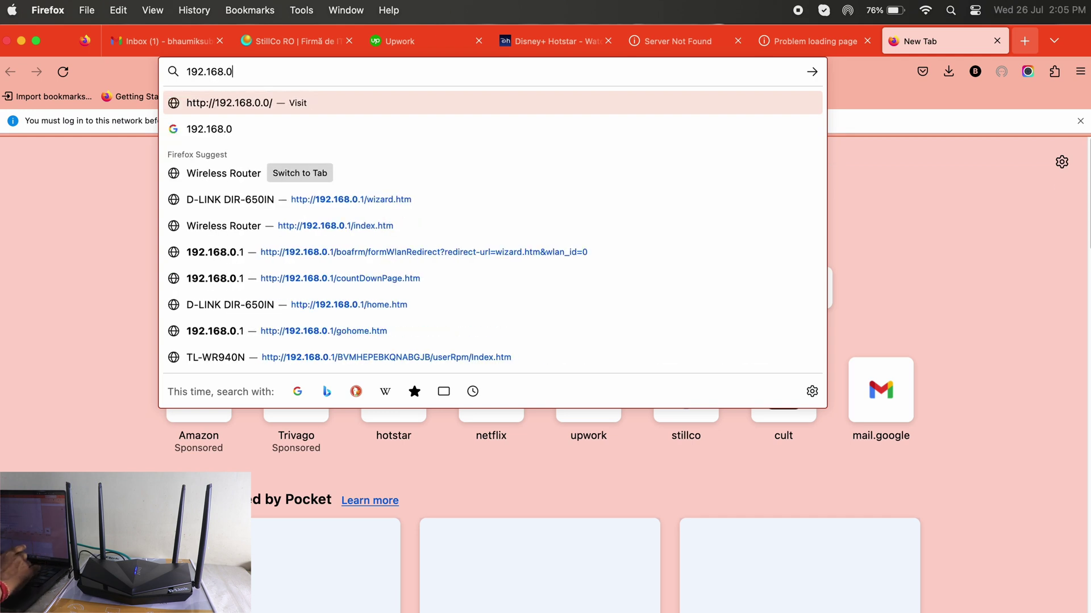
type("1")
key("Return")
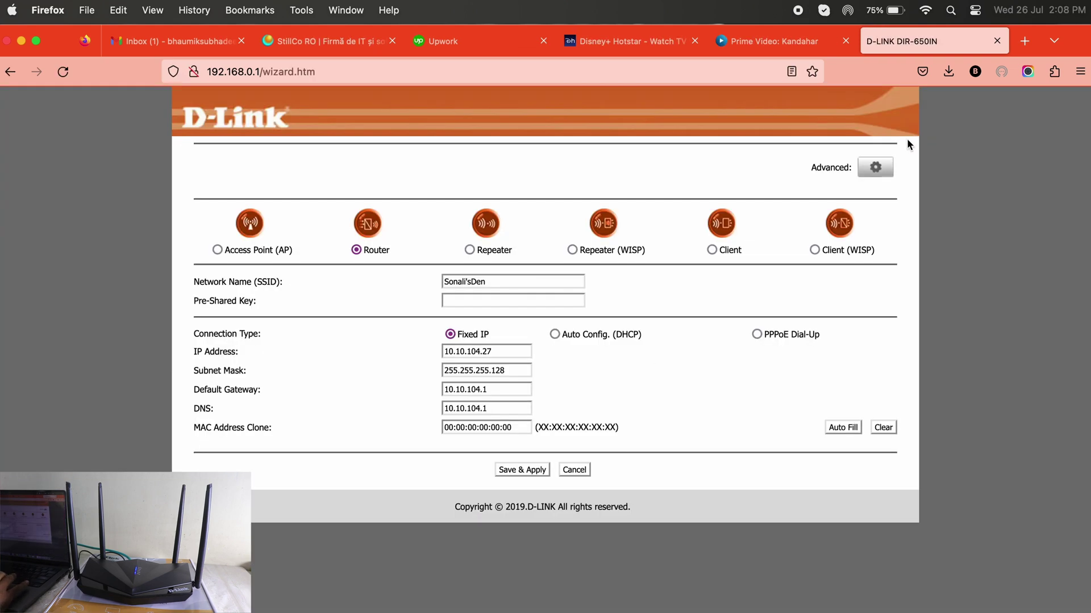
- Go to Advanced > Wireless > Security Settings in the router admin
left_click(876, 173)
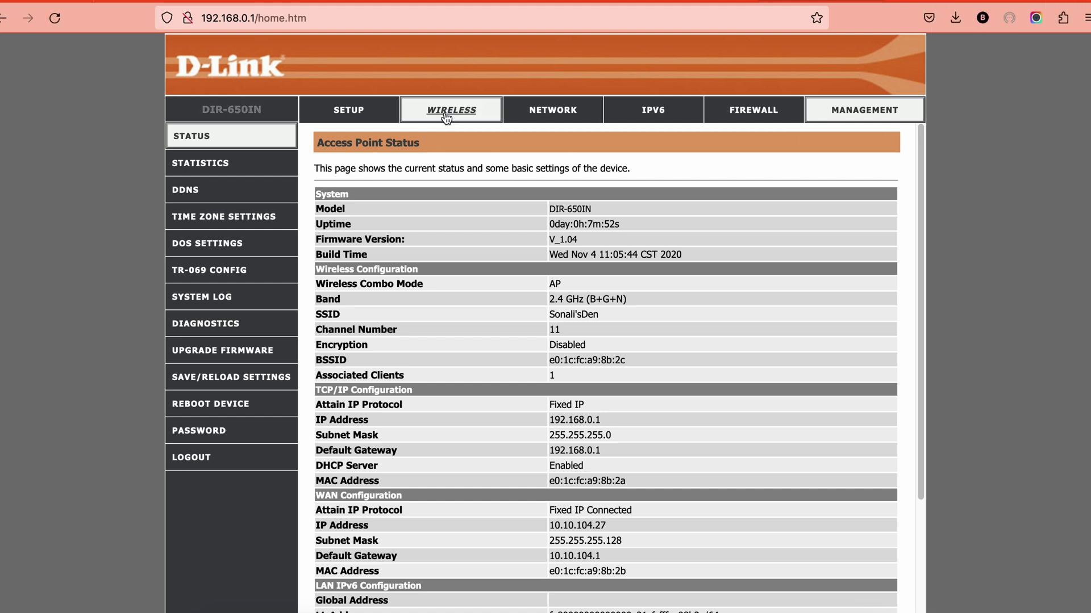
left_click(446, 114)
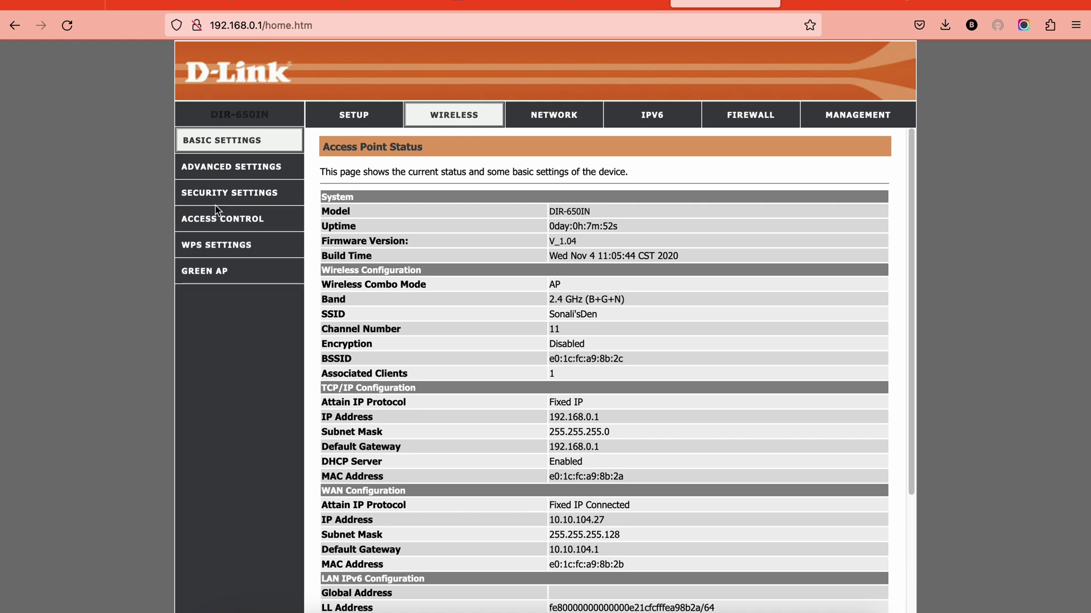
left_click(217, 196)
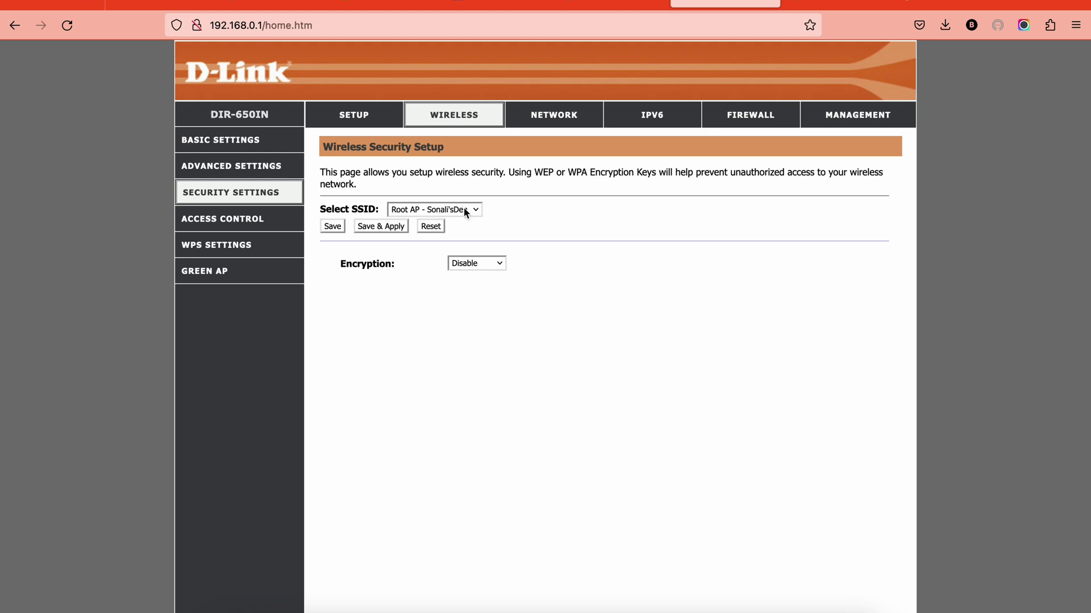
- Set encryption to WPA2 and clear the old pre-shared key for a new passphrase
left_click(472, 265)
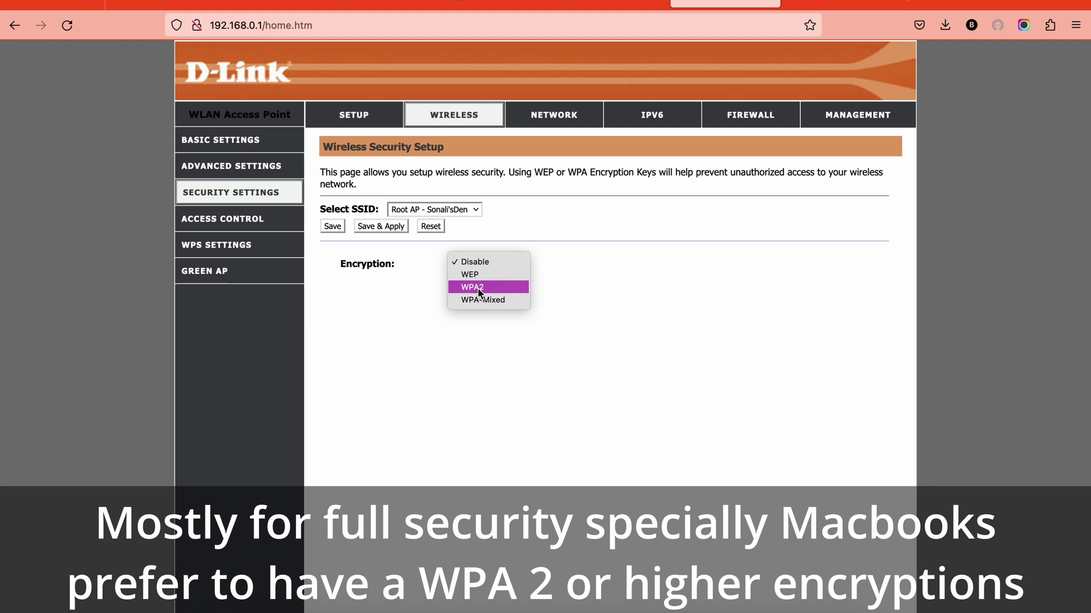
left_click(478, 289)
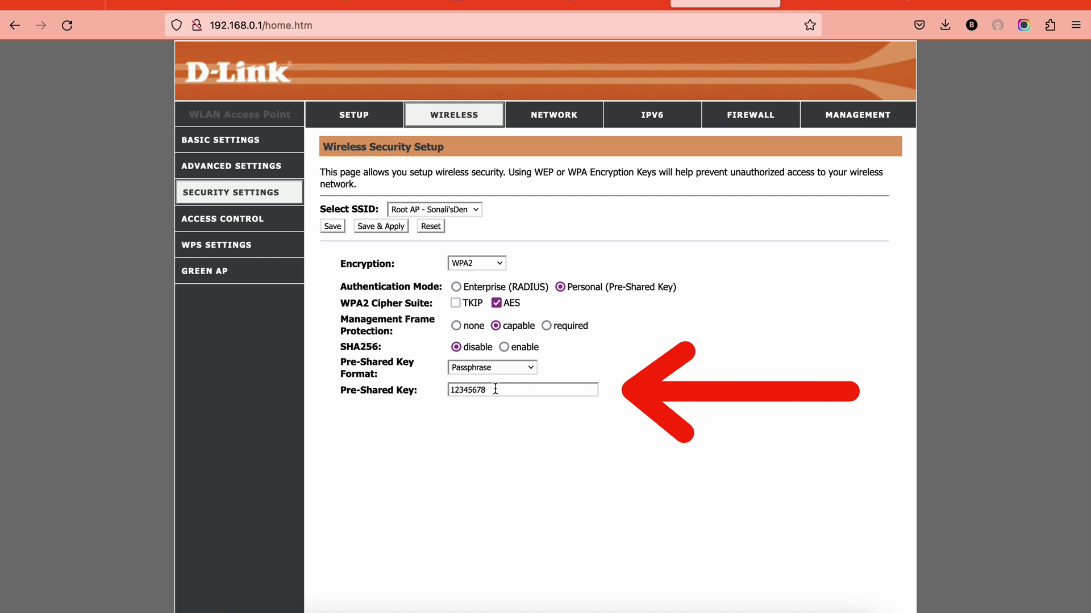
left_click(493, 390)
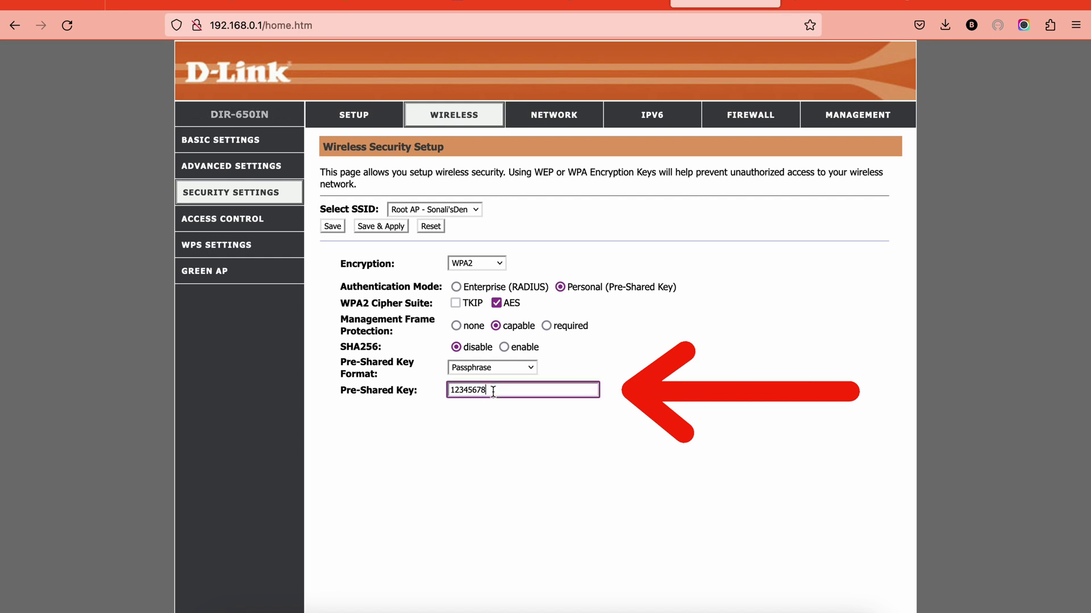
double_click(493, 390)
key("BackSpace")
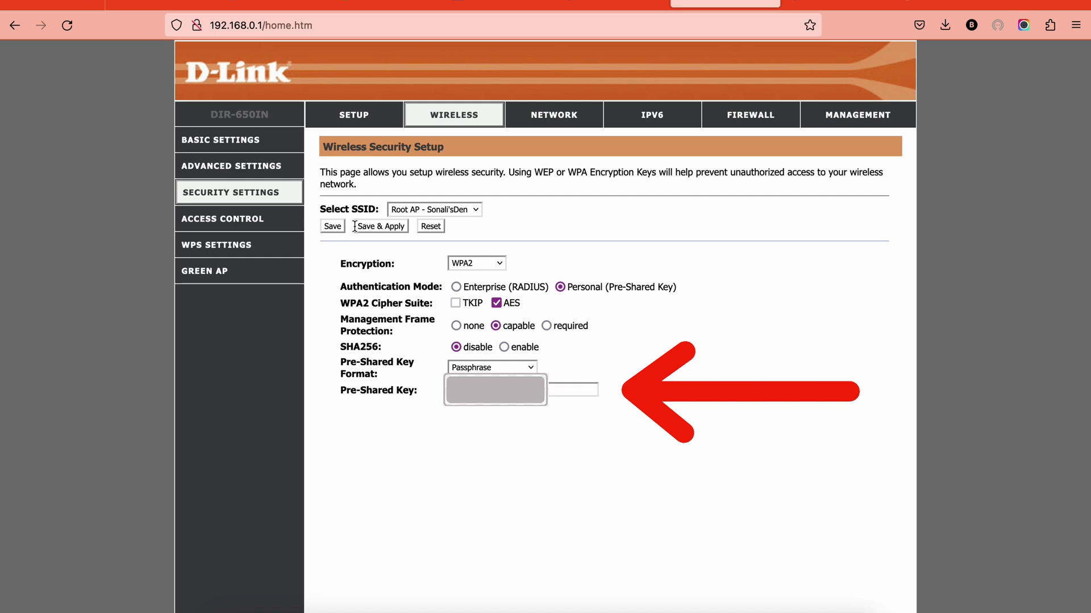
- Save and apply the WPA2 Personal AES wireless security settings
left_click(335, 227)
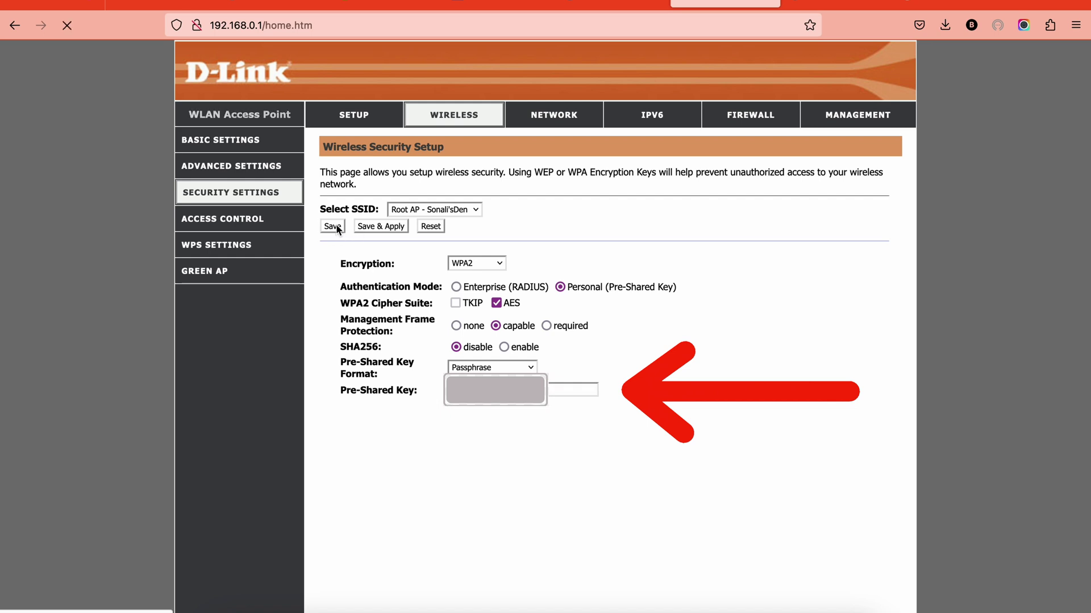
left_click(423, 228)
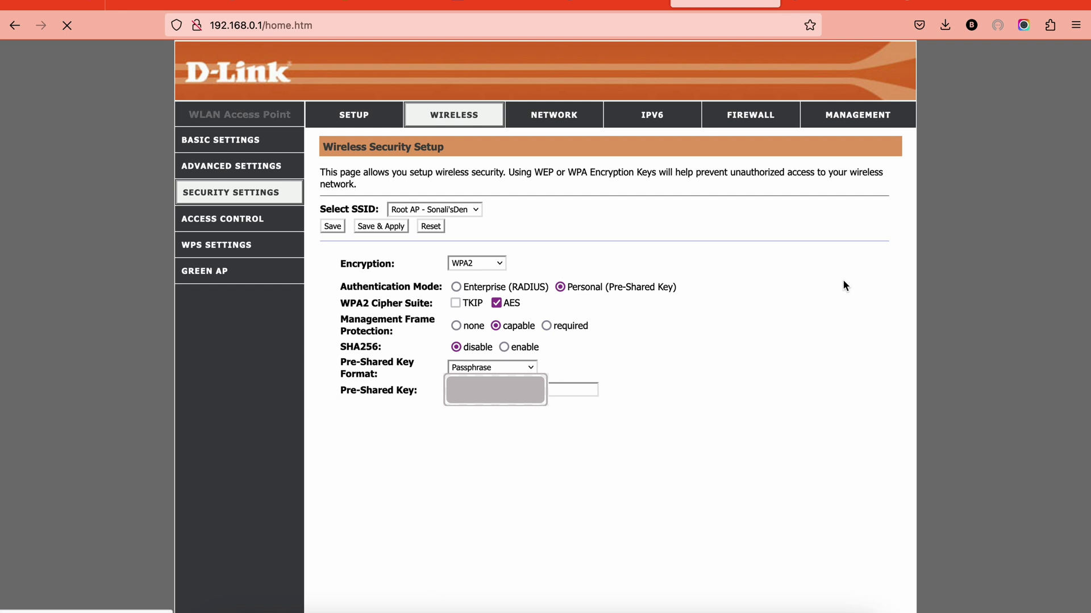